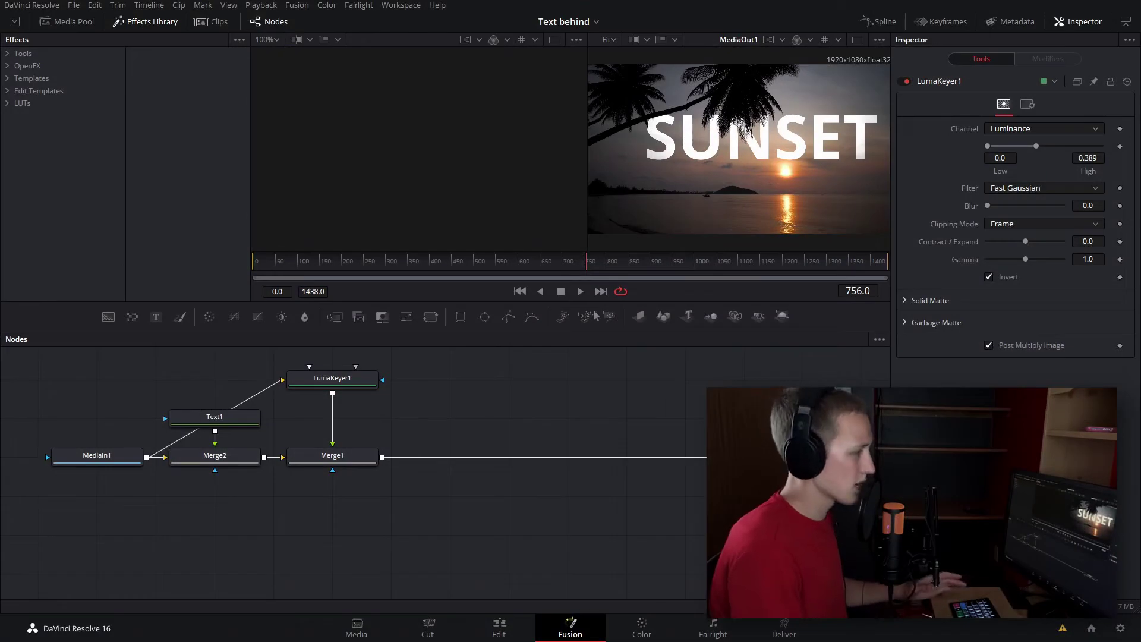
Enlarge the viewer and examine how the SUNSET text sits behind the palm leaves in the finished composite.
drag(617, 304, 617, 433)
scroll(720, 169, up, 3)
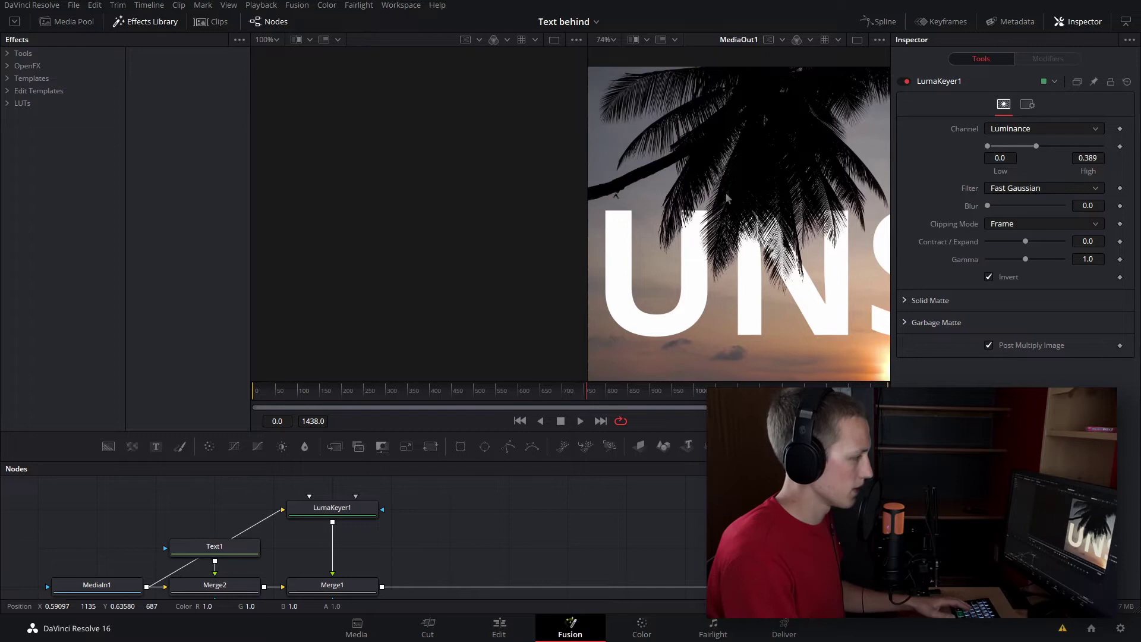
scroll(715, 231, up, 4)
drag(859, 265, 733, 198)
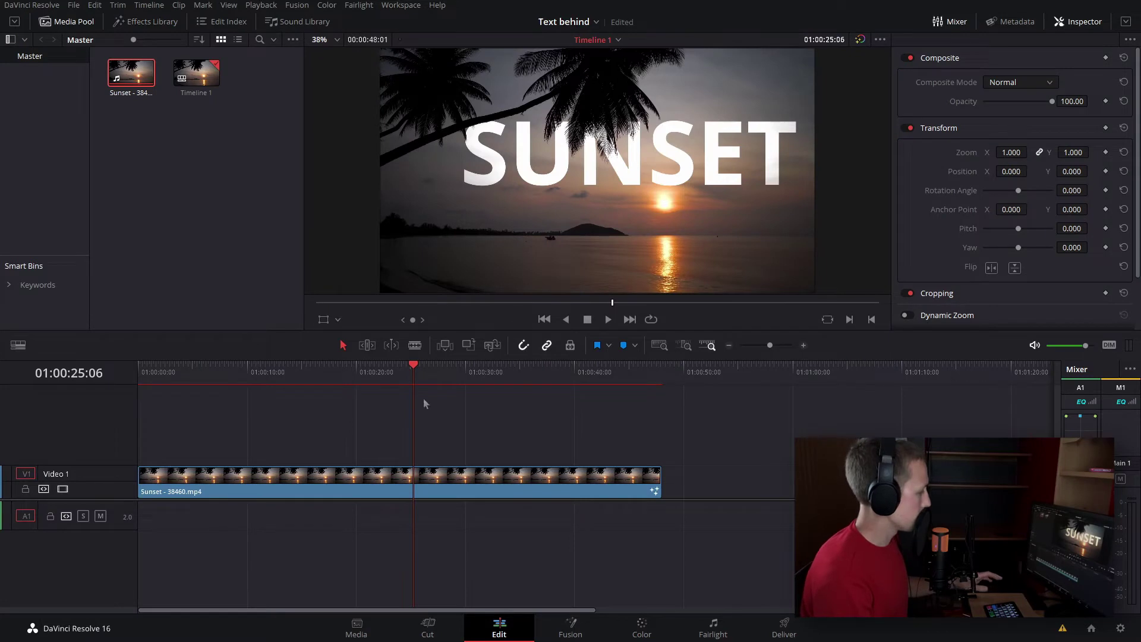
Append another copy of Sunset - 38460.mp4 after the existing clip on Video 1 and open it in Fusion at 01:01:00:00.
drag(130, 73, 746, 485)
drag(689, 373, 793, 423)
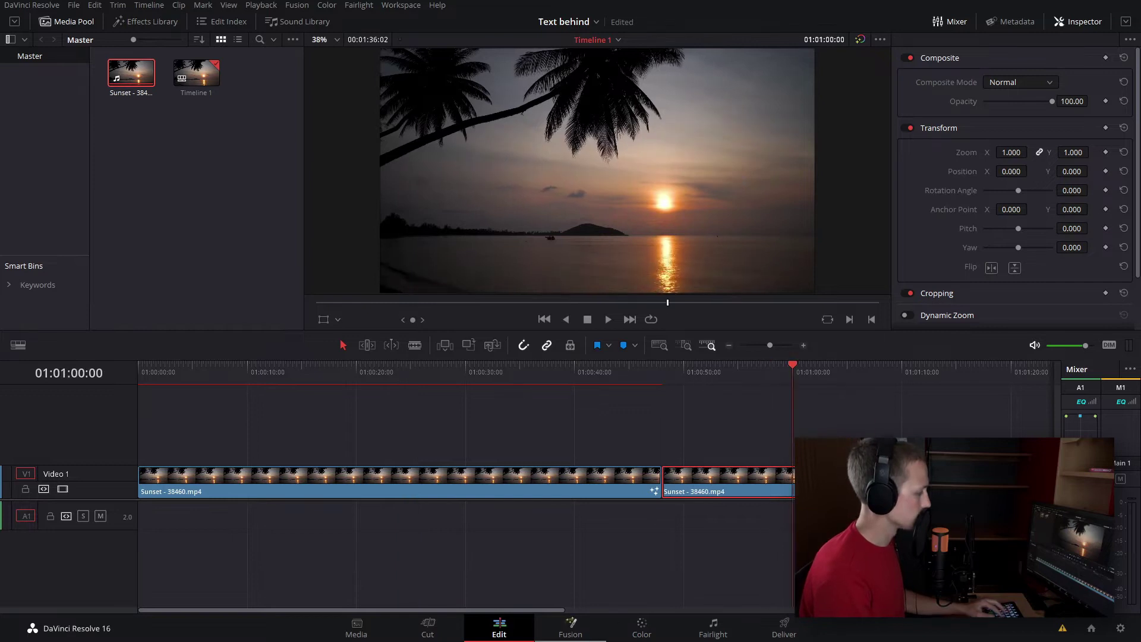
key(shift+5)
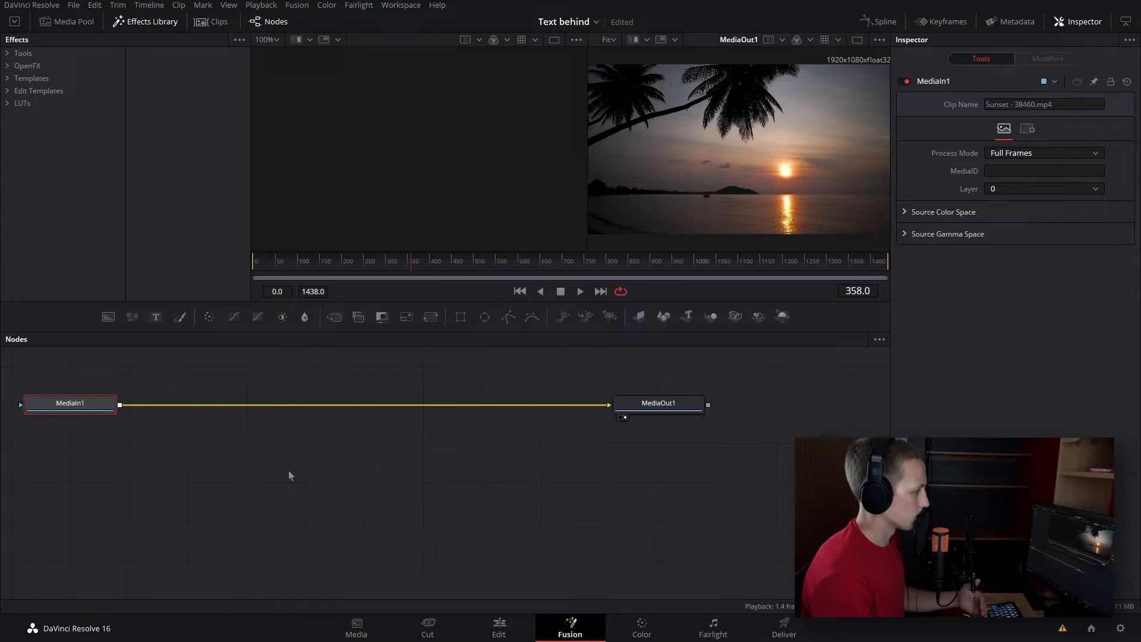
Insert a Luma Keyer node directly after MediaIn1.
scroll(727, 102, up, 4)
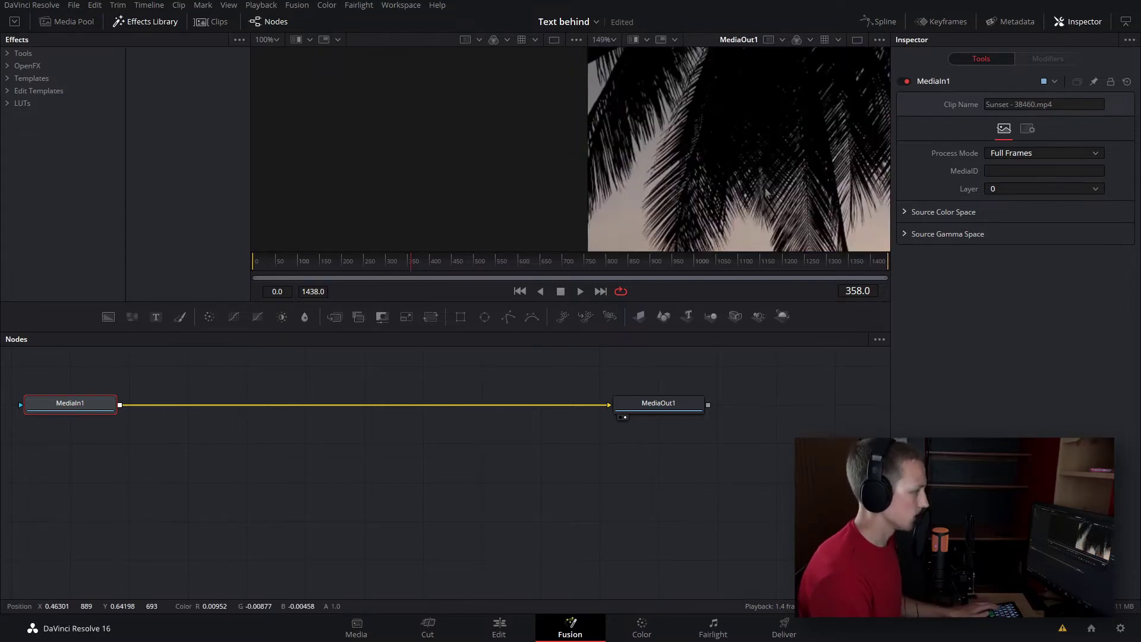
scroll(757, 163, down, 6)
drag(774, 165, 742, 120)
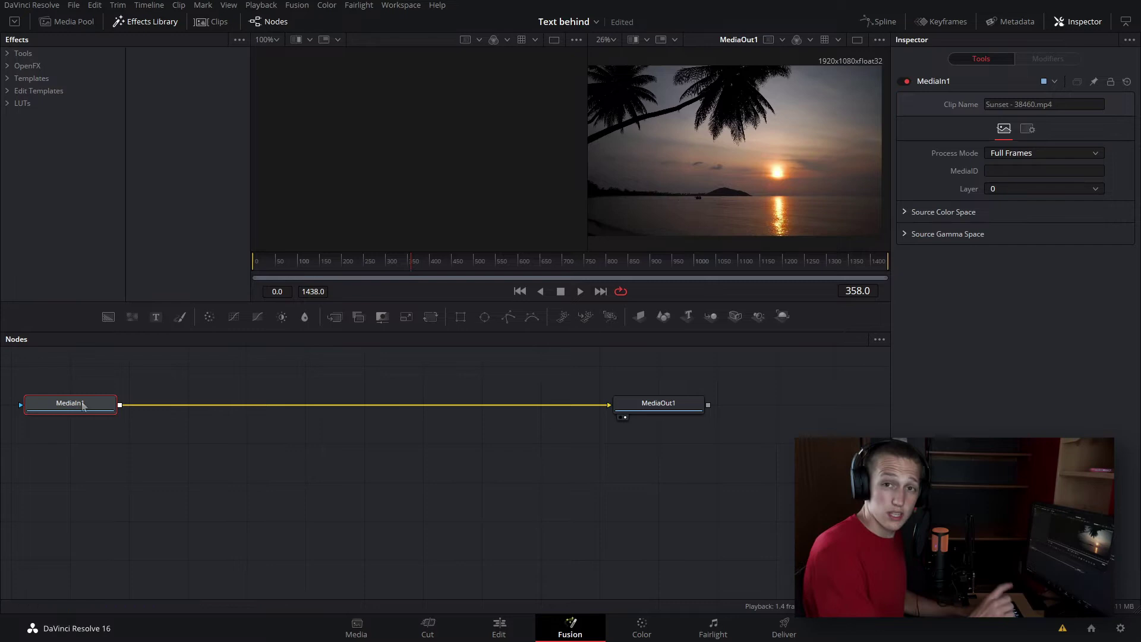
key(shift+space)
text(luma)
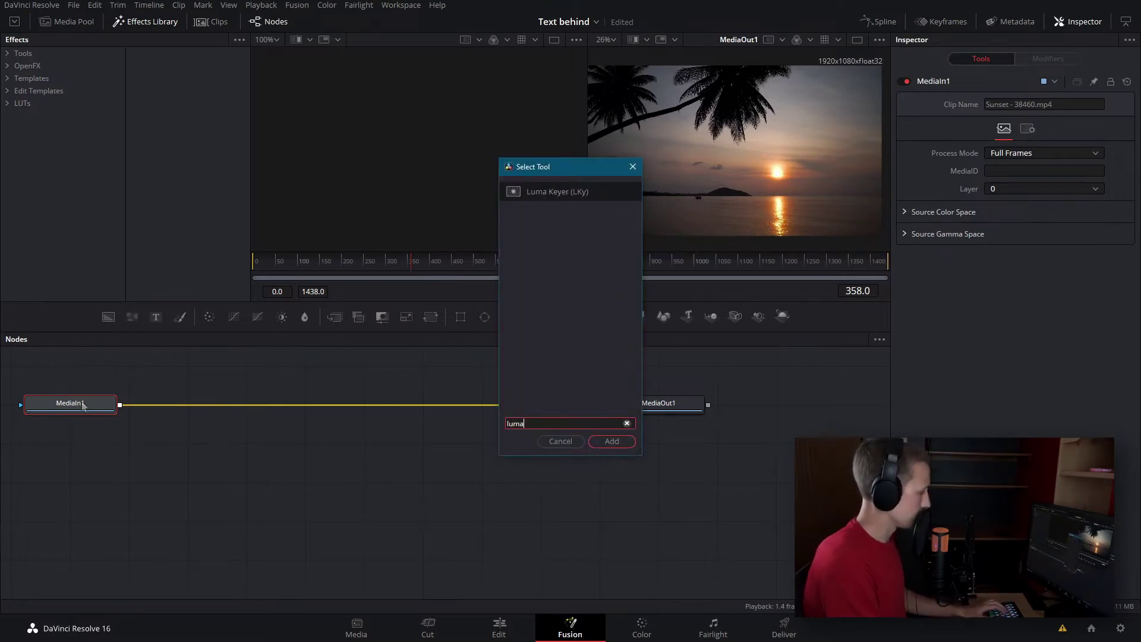
key(Return)
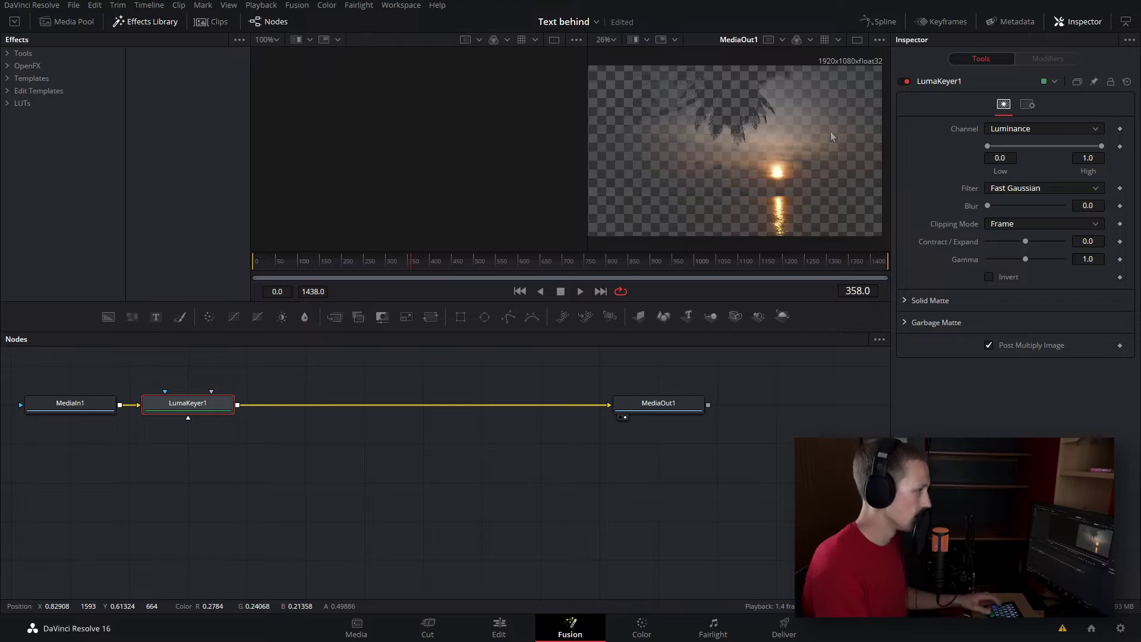
Set the luma keyer's High threshold to 0.356, Contract/Expand to 0.35 and Gamma to 0.156.
scroll(724, 101, up, 8)
scroll(775, 123, down, 5)
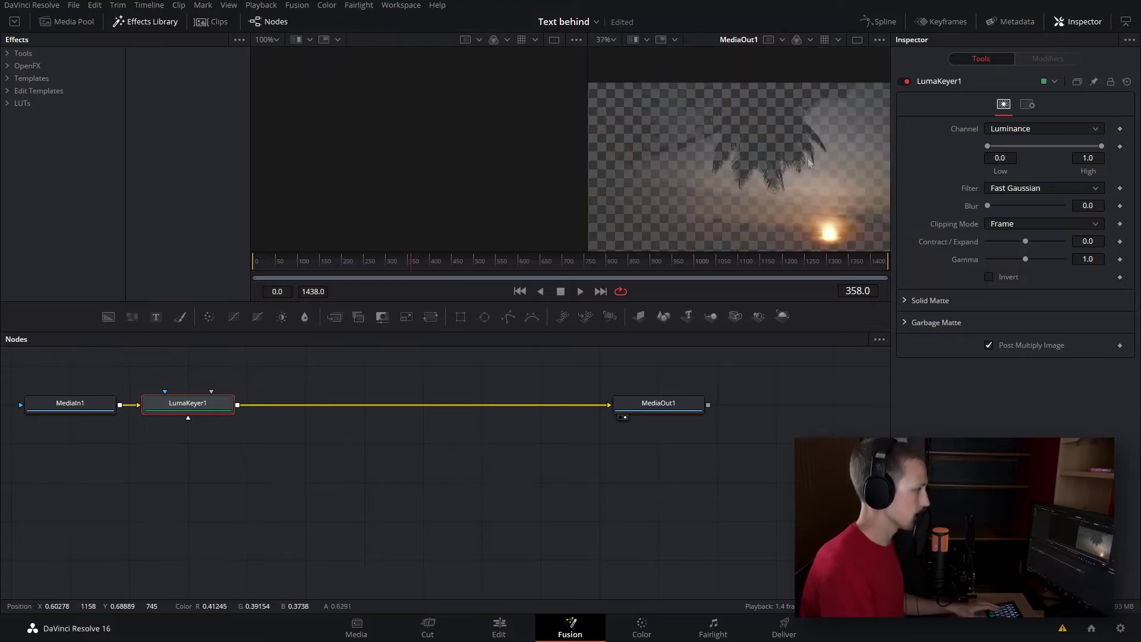
scroll(769, 158, down, 2)
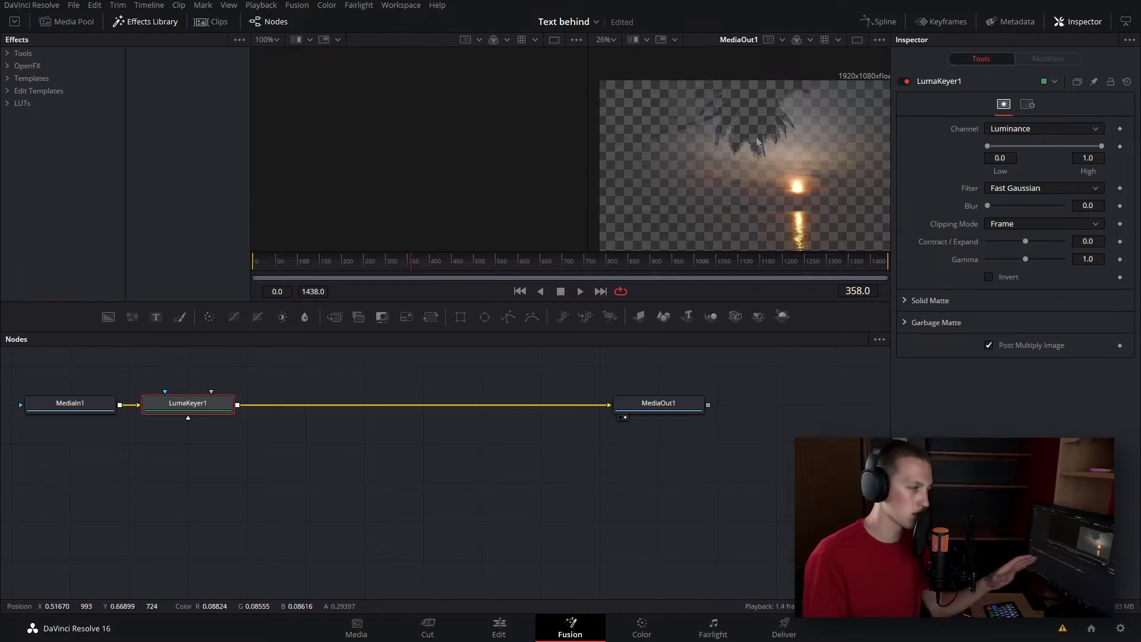
drag(1102, 146, 1018, 157)
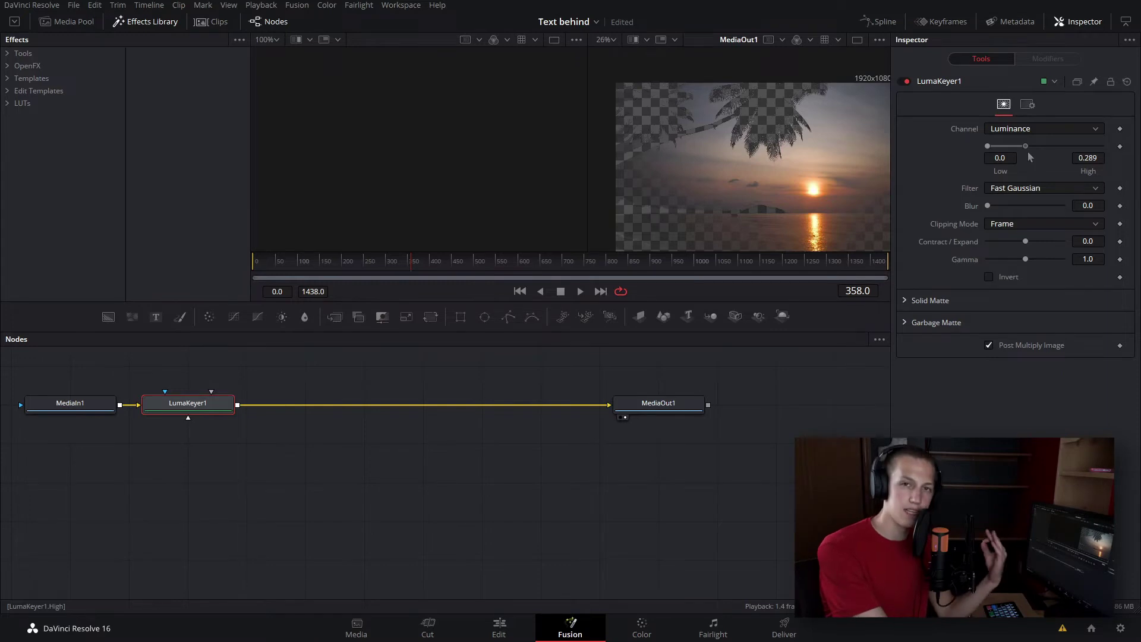
mouse_move(1028, 152)
mouse_down()
mouse_move(1011, 154)
mouse_move(1033, 154)
mouse_up()
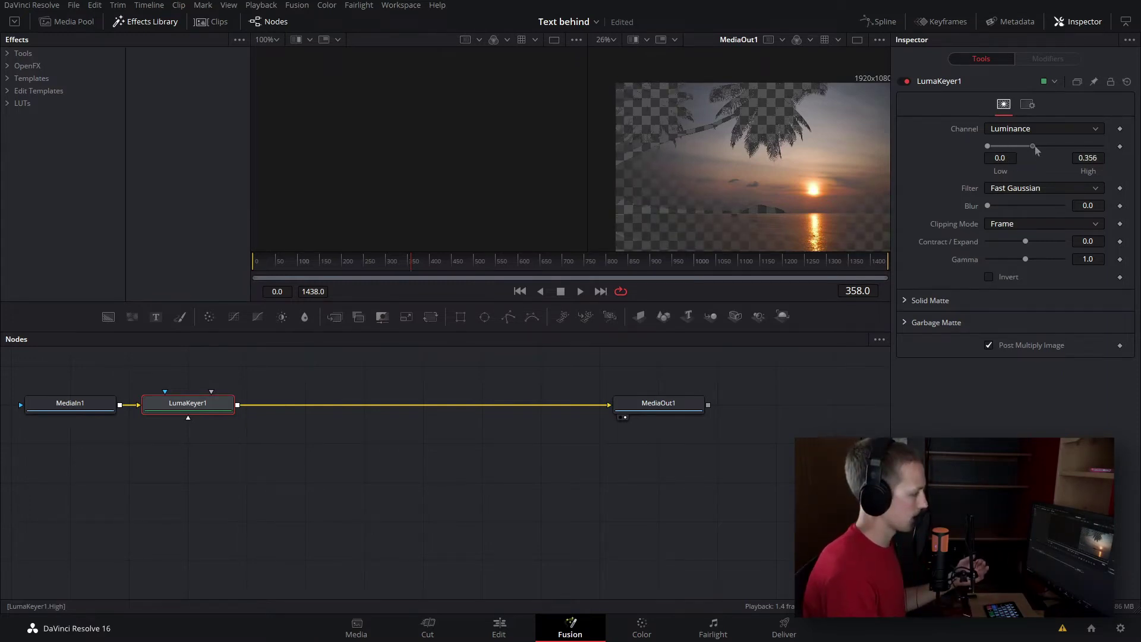
drag(1026, 241, 1009, 266)
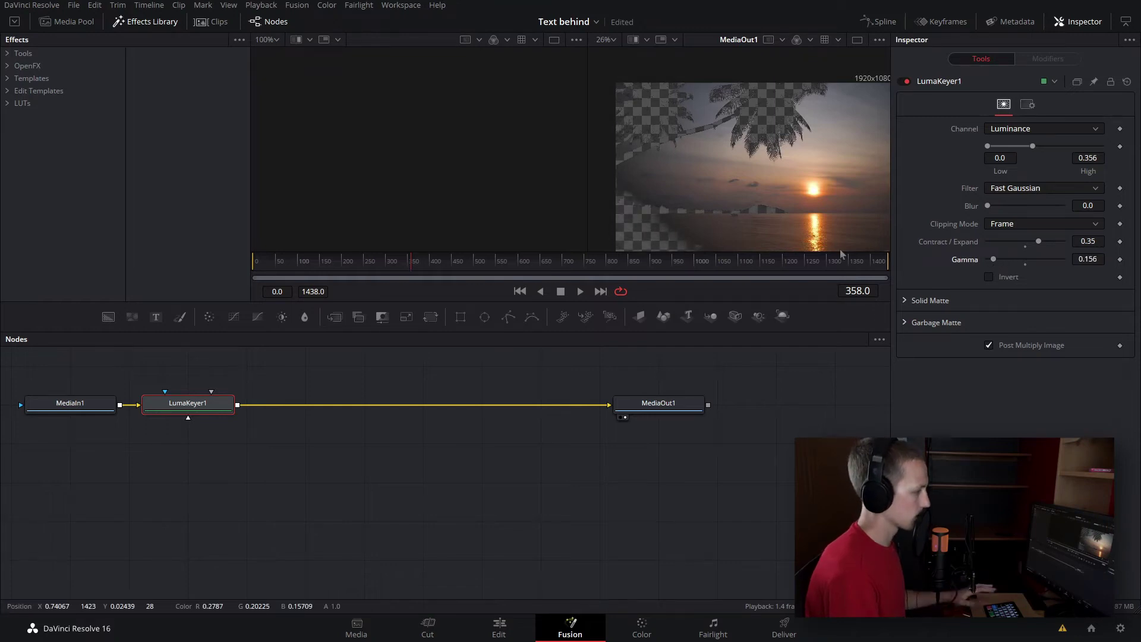
key(ctrl+s)
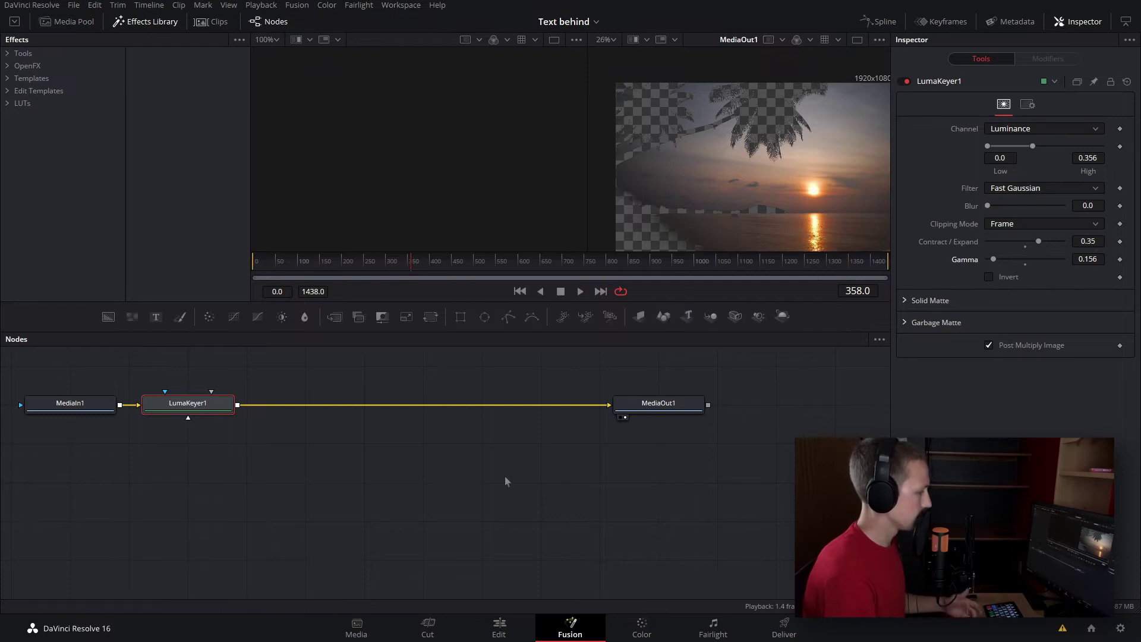
Merge the luma-keyed image over the original MediaIn1 footage and space MediaIn1 farther away from the merge node.
drag(424, 492, 561, 561)
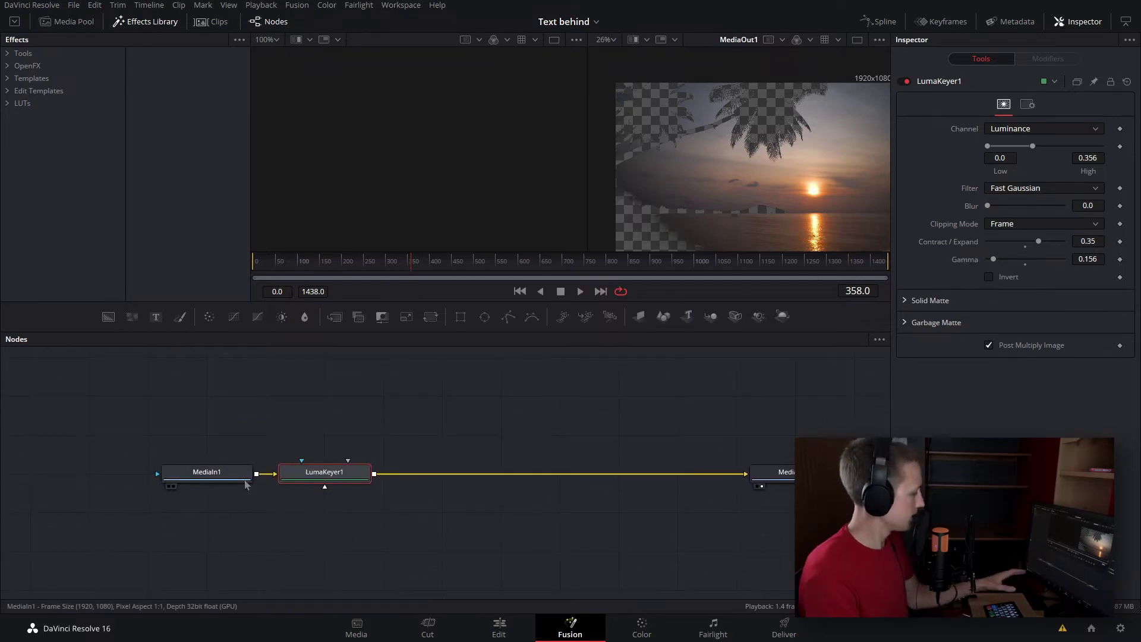
drag(236, 468, 376, 481)
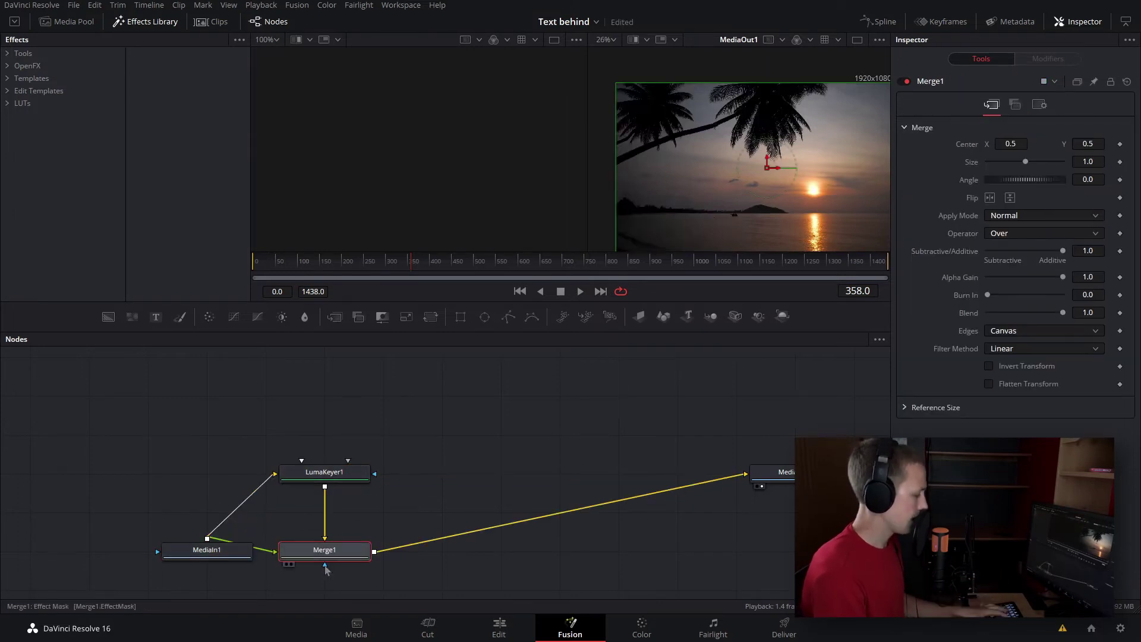
drag(207, 550, 148, 550)
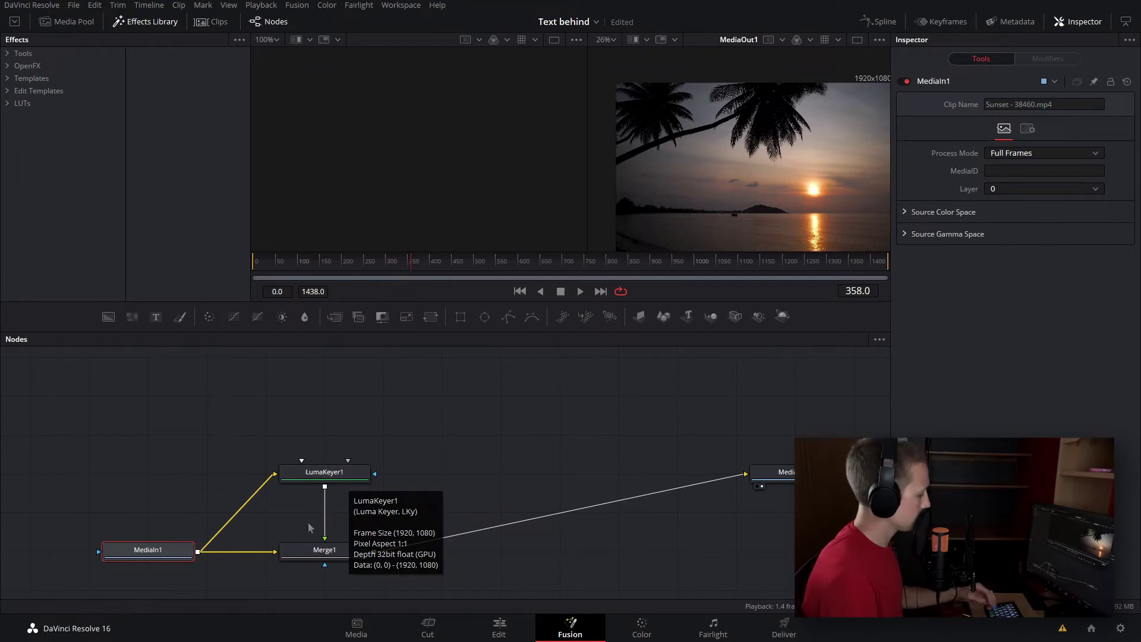
drag(142, 555, 84, 555)
Merge a new Text node over MediaIn1 ahead of Merge1, and feed the luma keyer directly from MediaIn1.
click(235, 447)
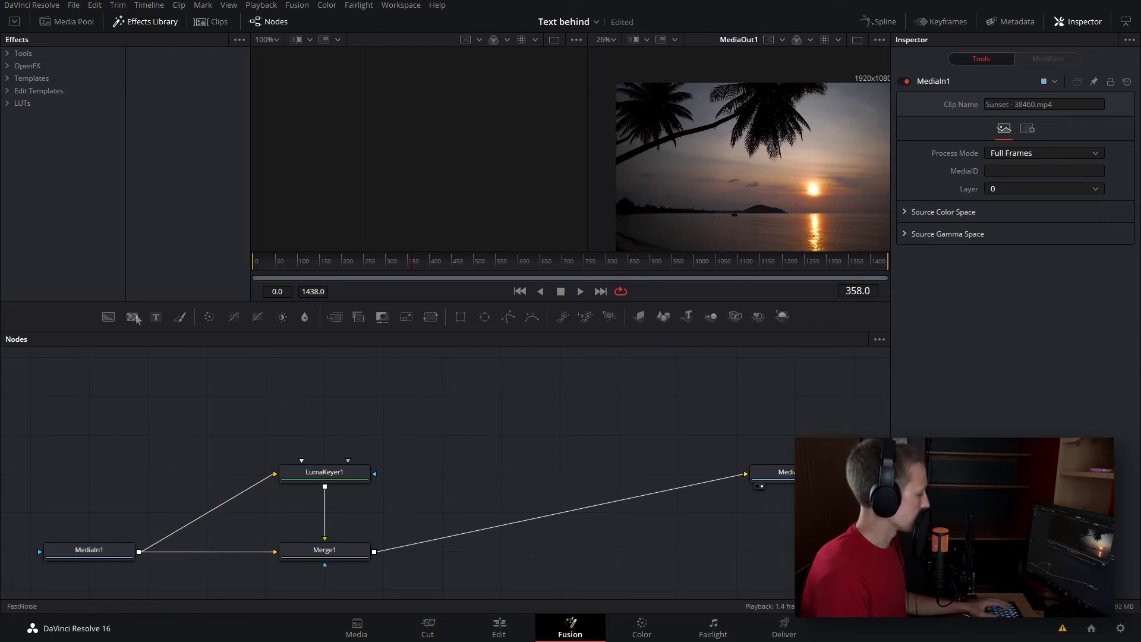
drag(233, 477, 236, 477)
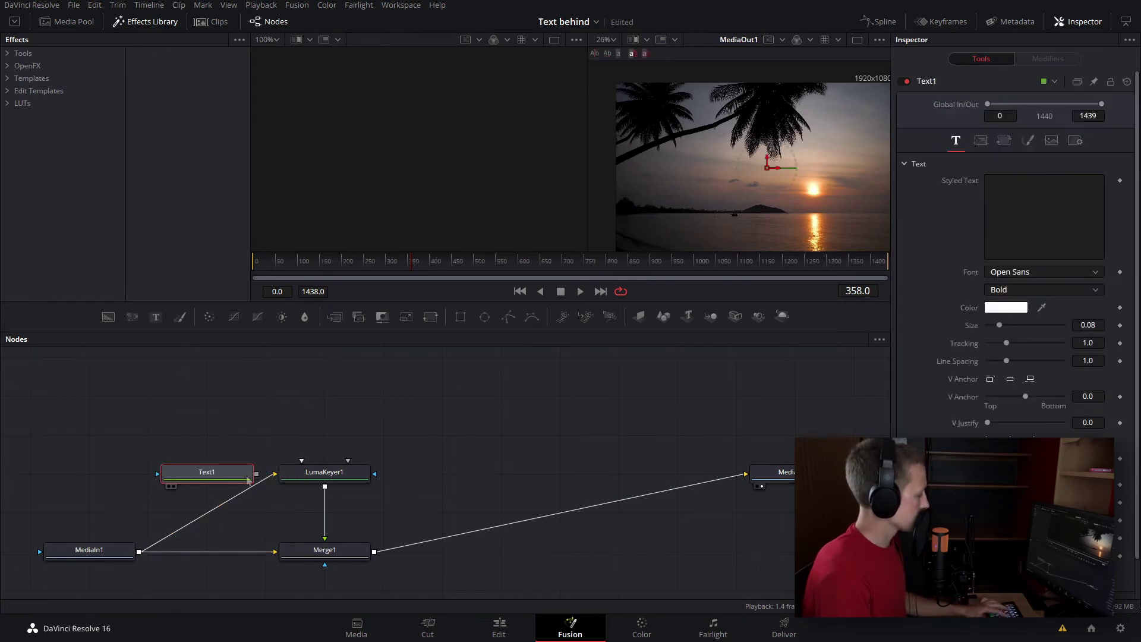
drag(166, 561, 172, 553)
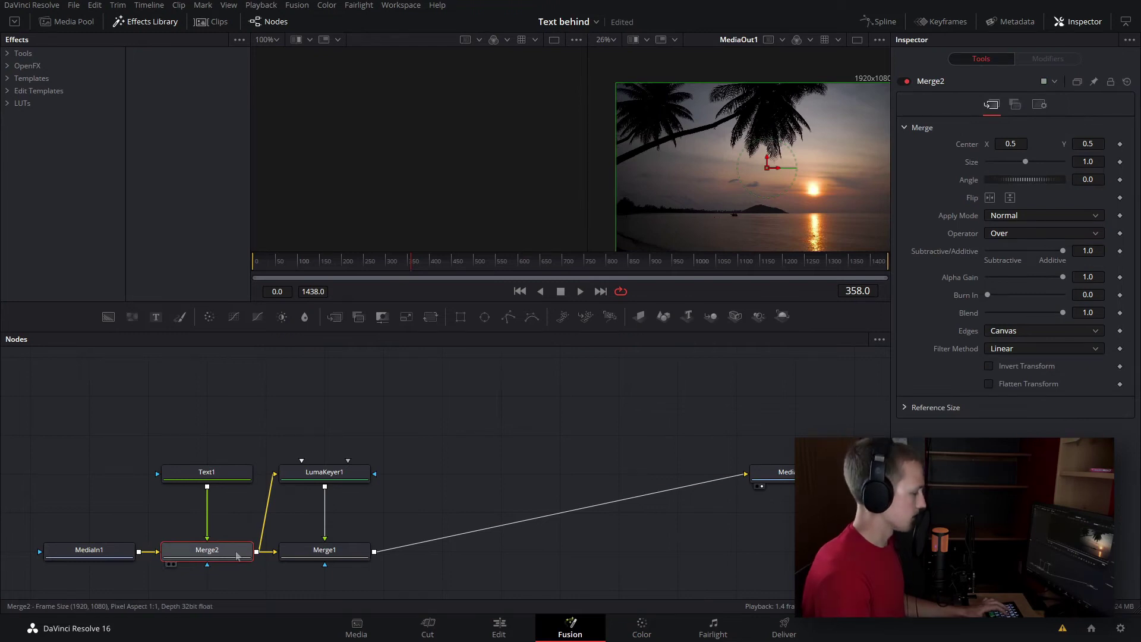
click(273, 476)
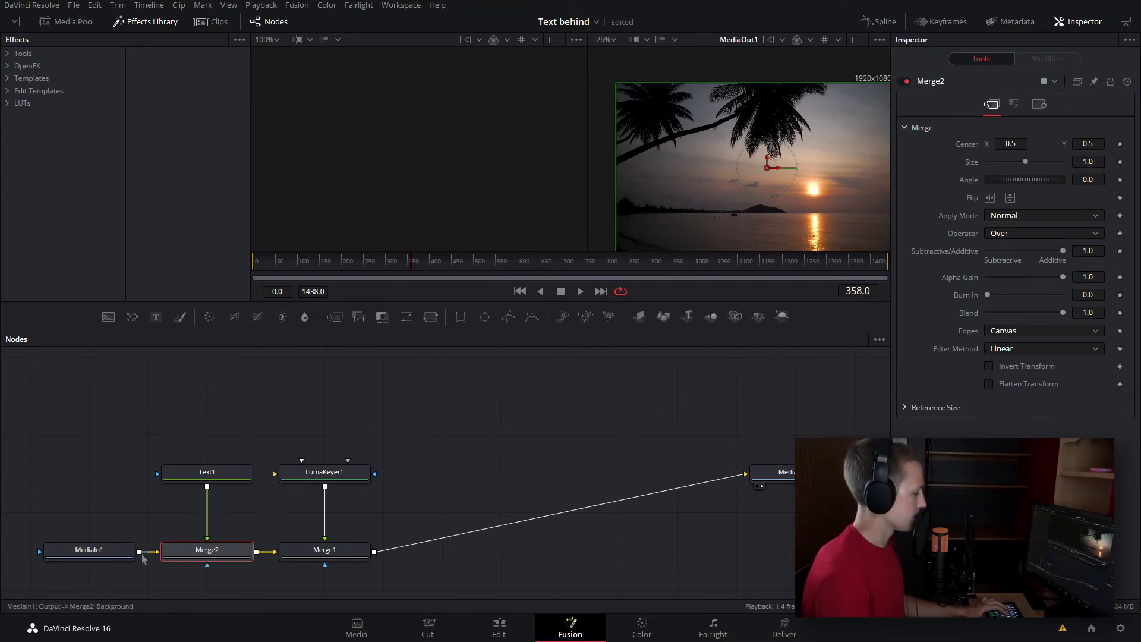
drag(140, 552, 278, 475)
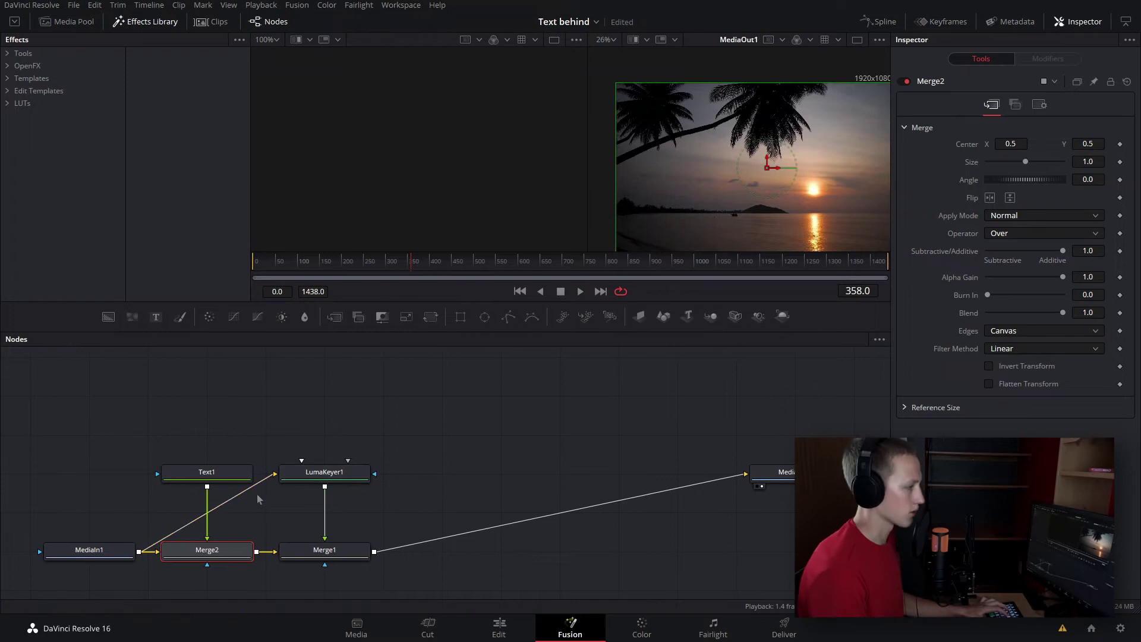
Enter SUNSET as the content of the Text1 node and display the luma keyer's output in the first viewer.
click(207, 472)
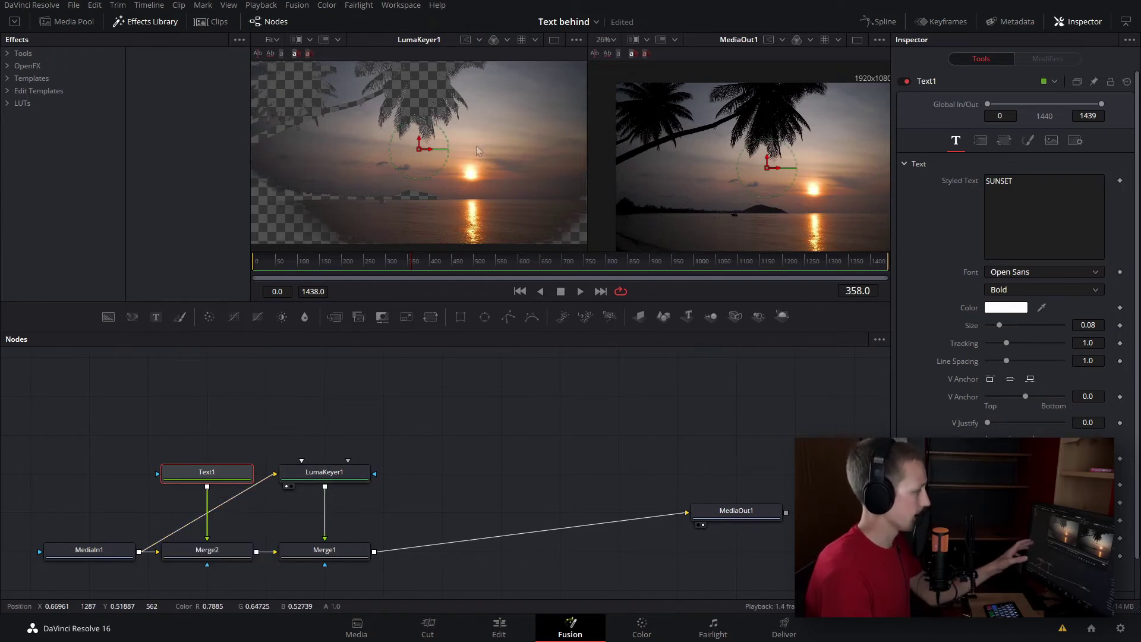
drag(477, 146, 464, 142)
scroll(465, 147, up, 1)
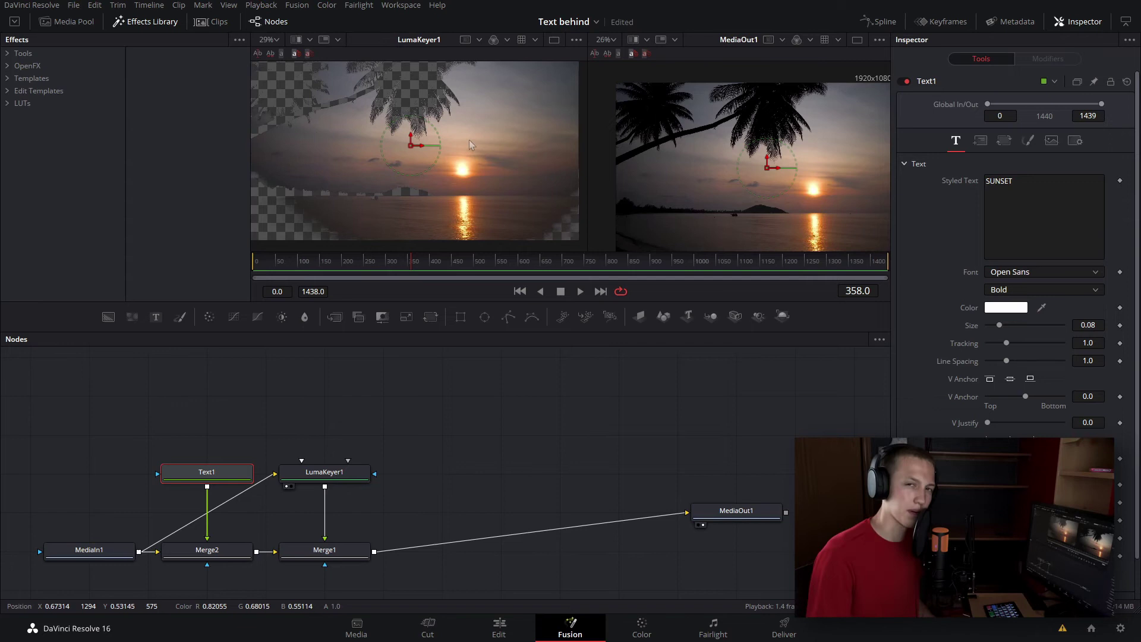
Invert the luma key so the dark palm silhouettes are kept, and check the composite around the text.
click(321, 473)
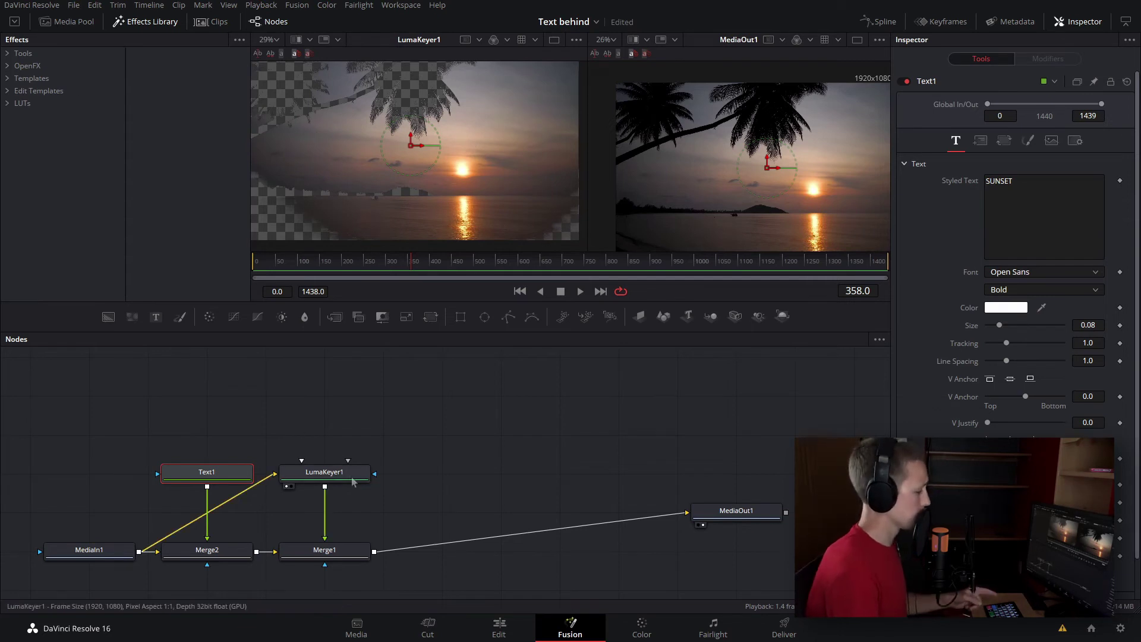
click(989, 277)
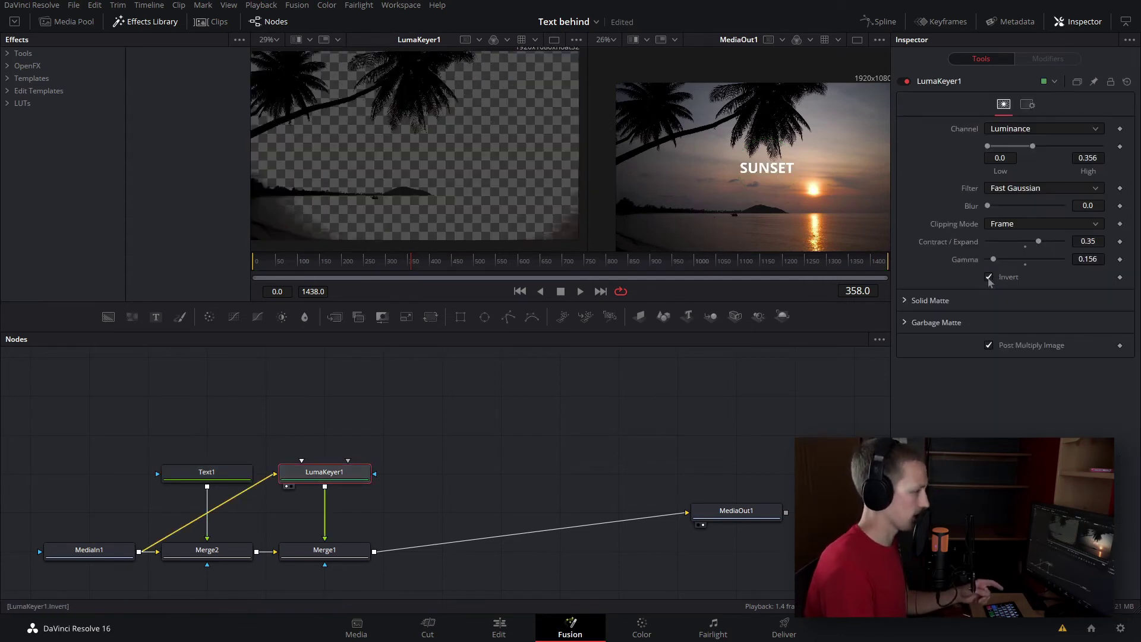
scroll(812, 160, up, 5)
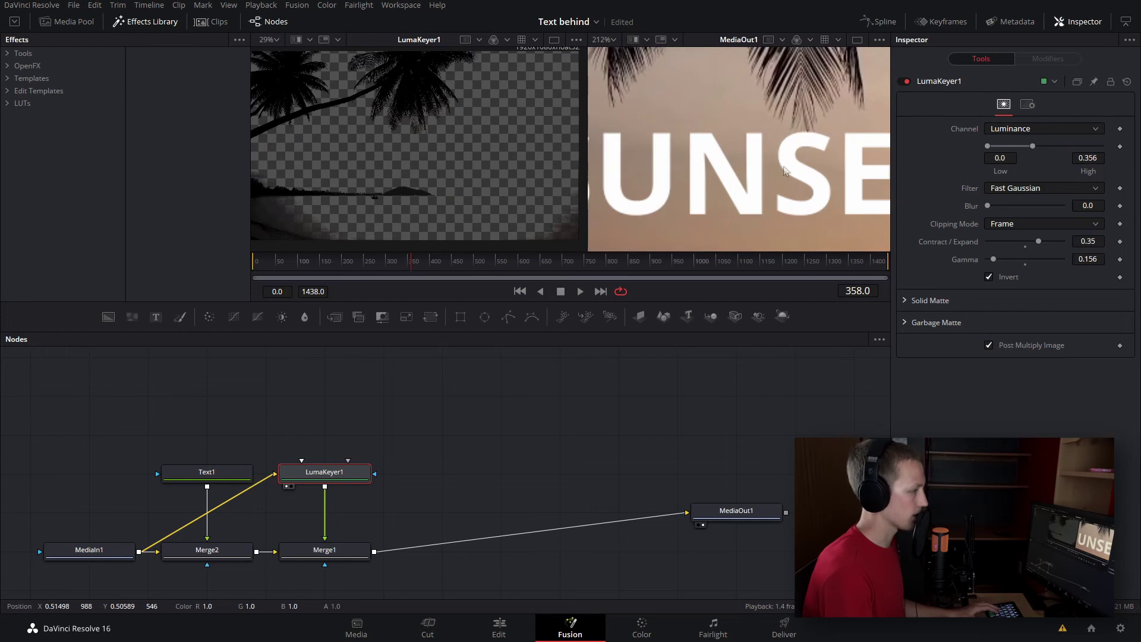
scroll(783, 173, down, 2)
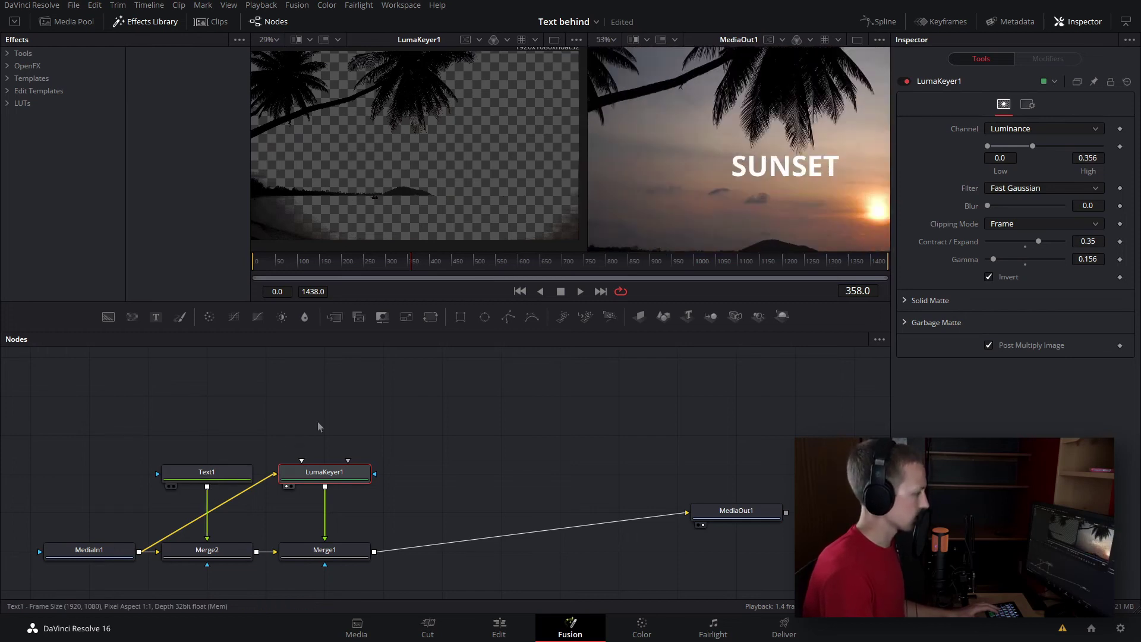
Enlarge the SUNSET text to size 0.3465 and move it up behind the palm leaves.
click(214, 476)
mouse_move(786, 161)
mouse_down()
mouse_move(783, 133)
mouse_move(749, 107)
mouse_move(791, 170)
mouse_up()
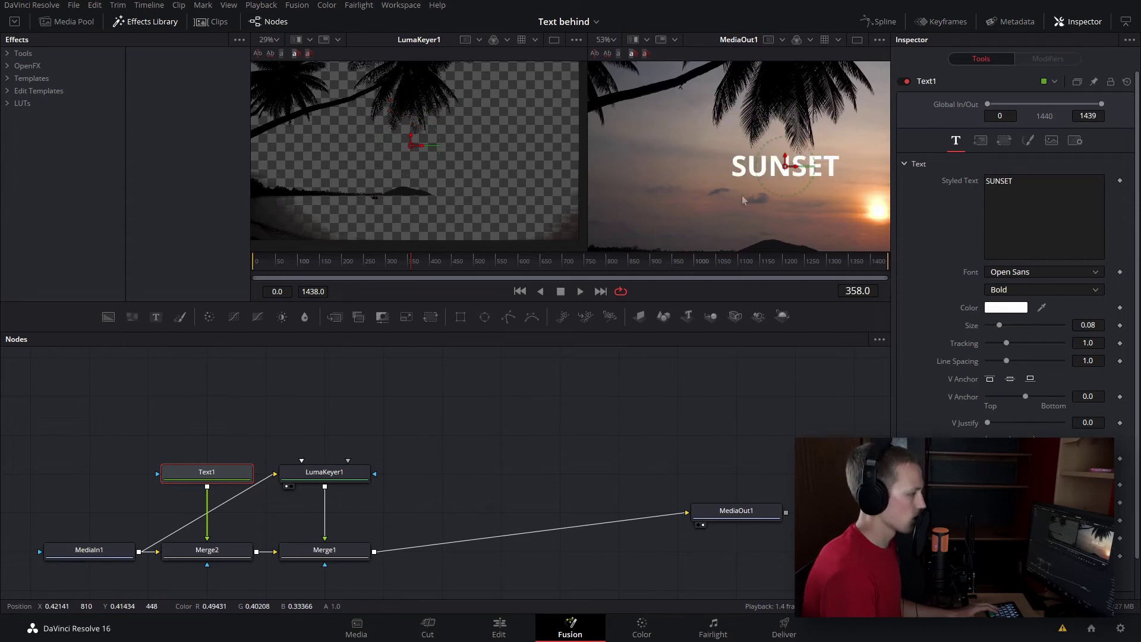
drag(1010, 333, 1040, 326)
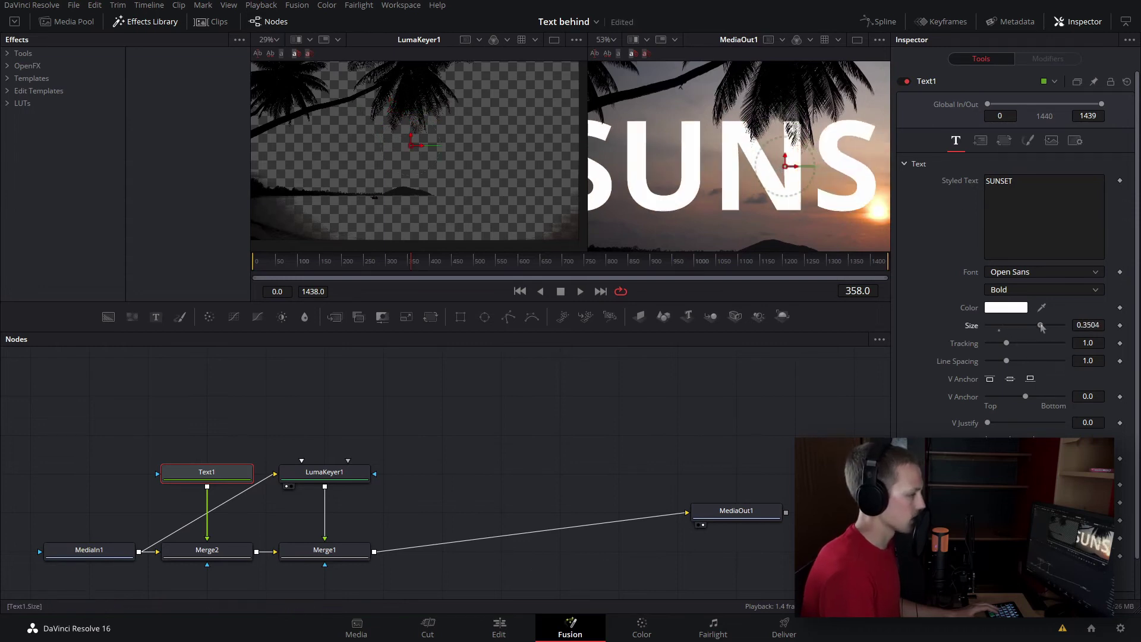
scroll(752, 172, down, 2)
drag(753, 171, 774, 84)
Examine the palm leaf edges over the SUNSET text up close and in the full frame.
scroll(749, 133, up, 5)
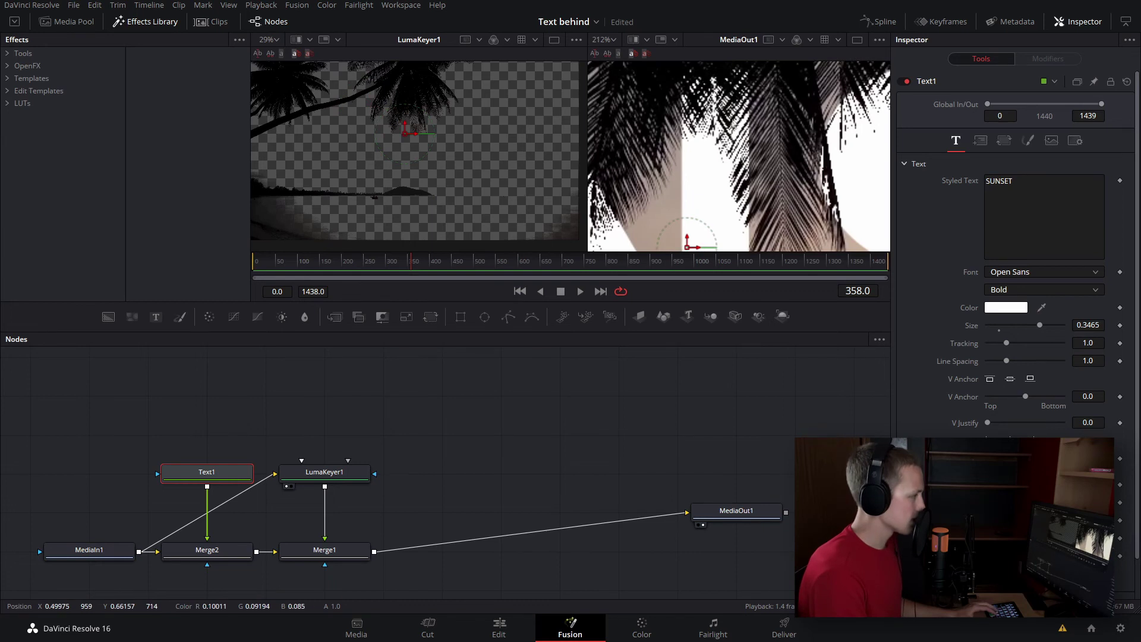
scroll(731, 130, up, 3)
key(ctrl+f)
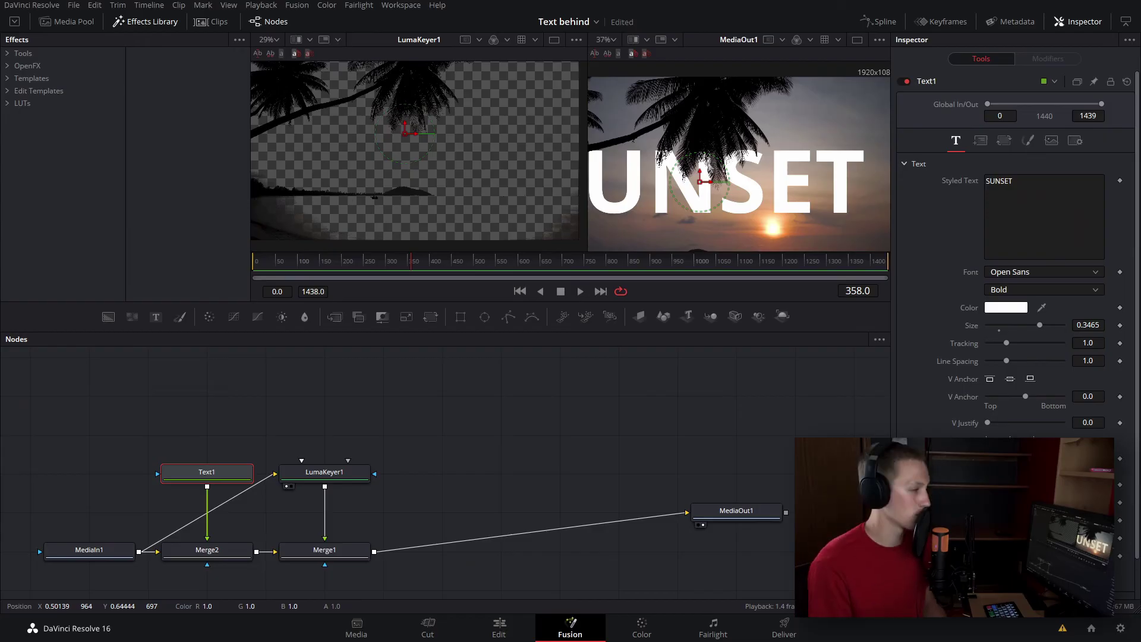
drag(760, 247, 709, 189)
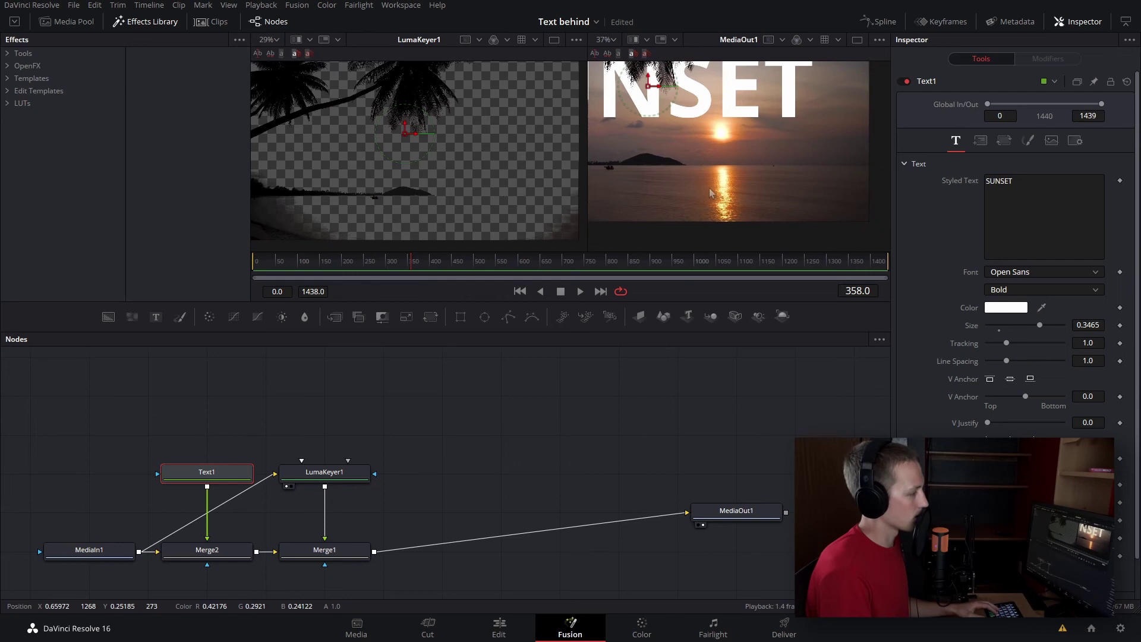
scroll(710, 193, up, 5)
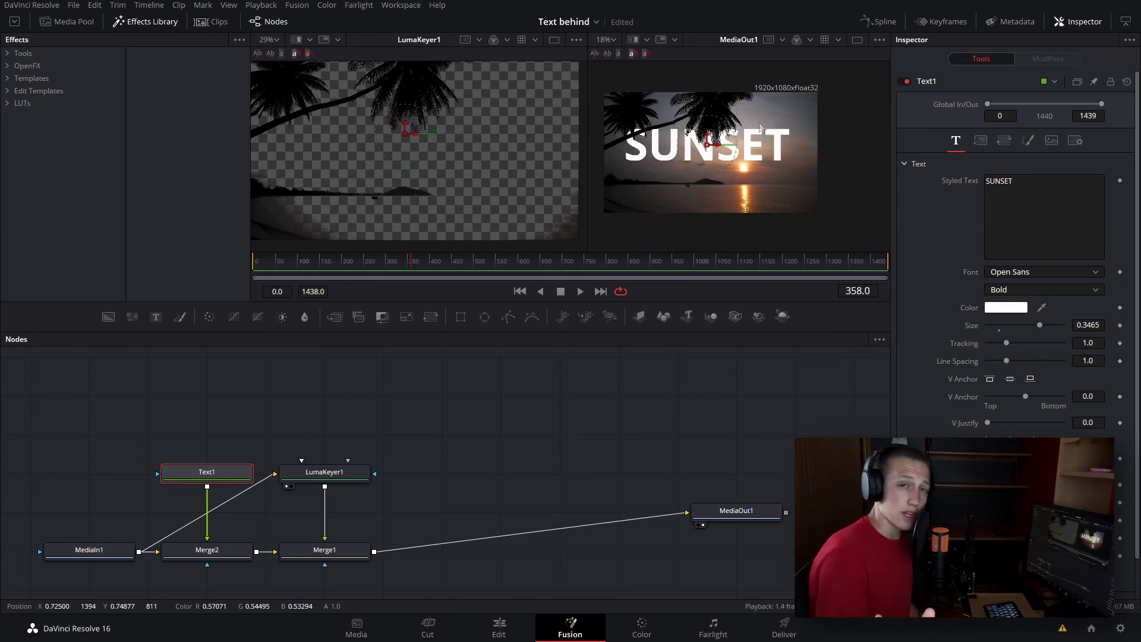
Delete the LumaKeyer1 node from the composition.
click(339, 476)
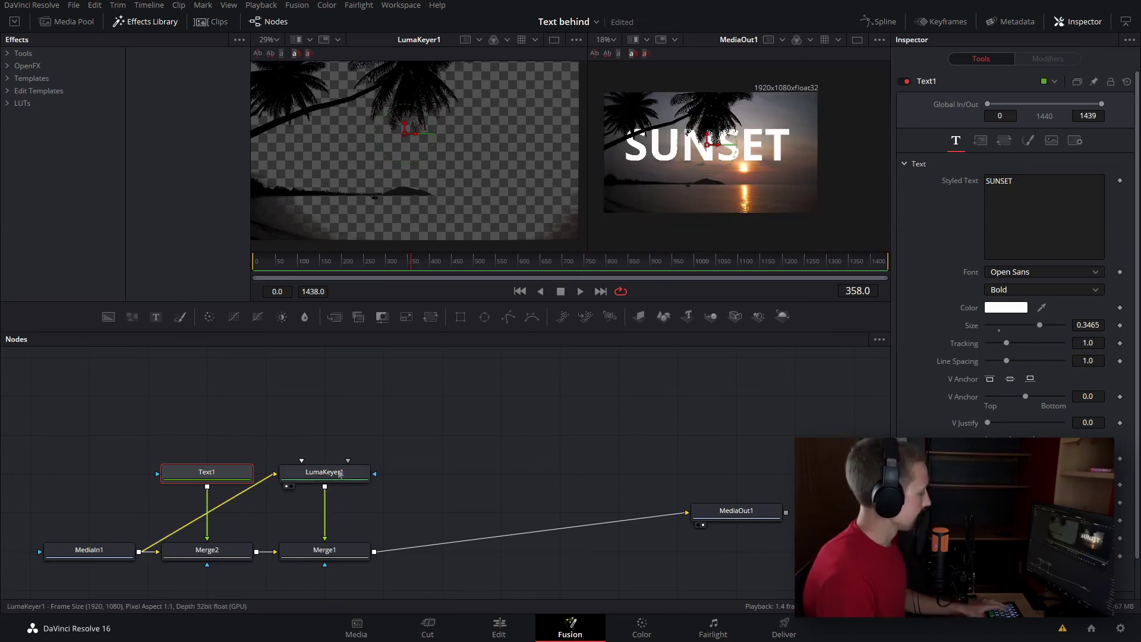
key(Delete)
Add an Ultra Keyer node, feed it from MediaIn1 and connect its output to the foreground of Merge1.
key(shift+space)
text(ultra)
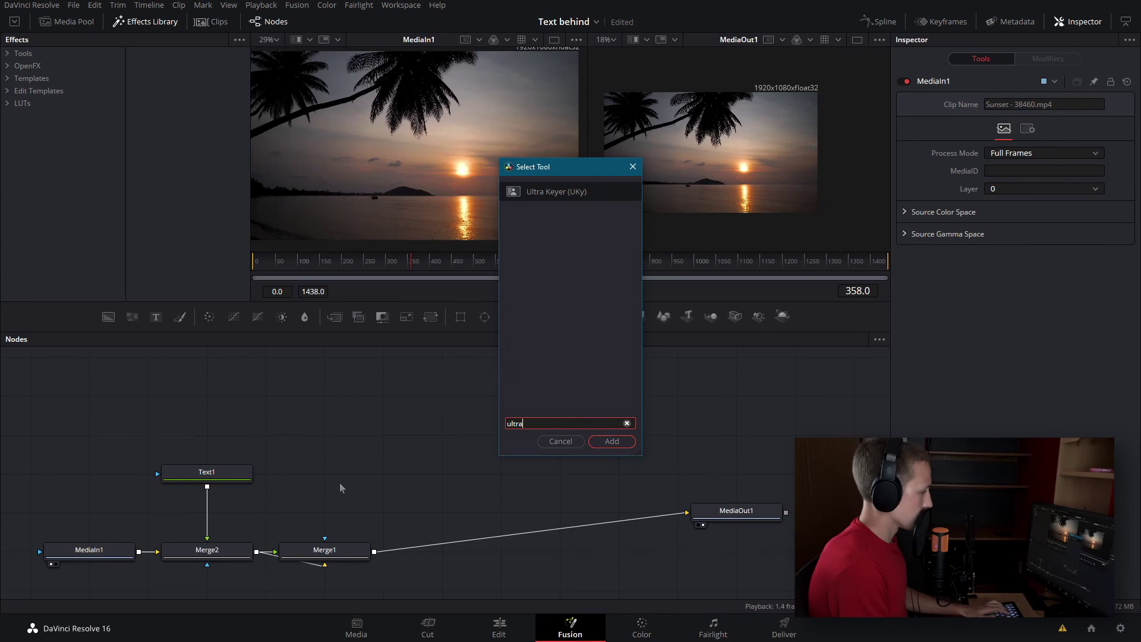
key(Return)
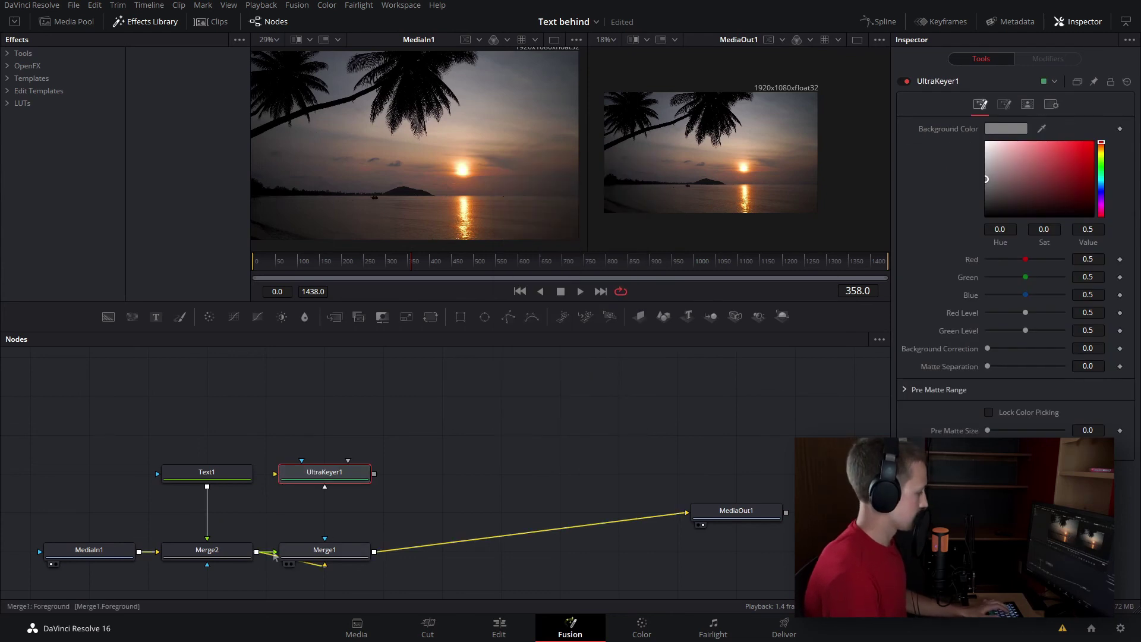
drag(269, 552, 302, 475)
drag(374, 474, 324, 538)
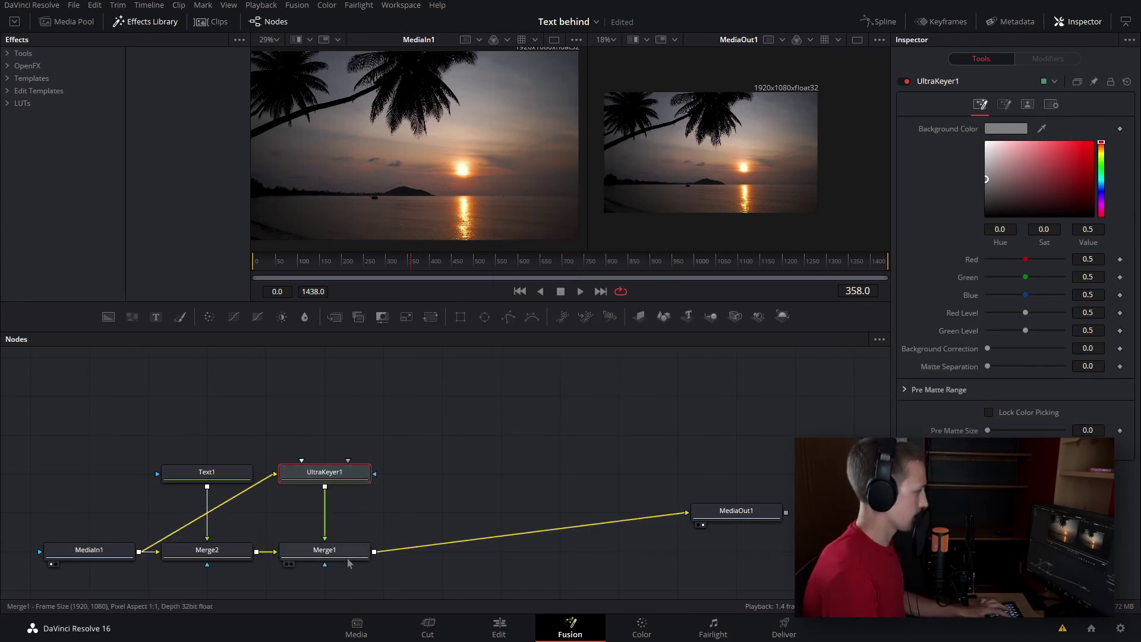
Sample the sky as the Ultra Keyer's background color and set the matte's Contract / Expand to -0.28.
drag(1031, 123, 745, 136)
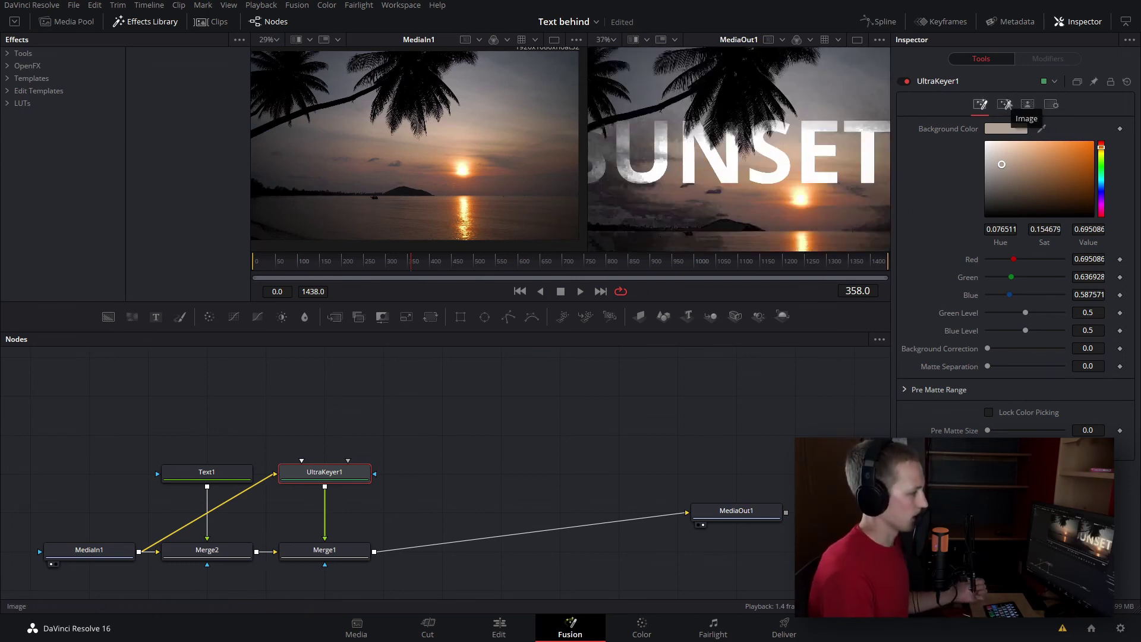
click(1028, 104)
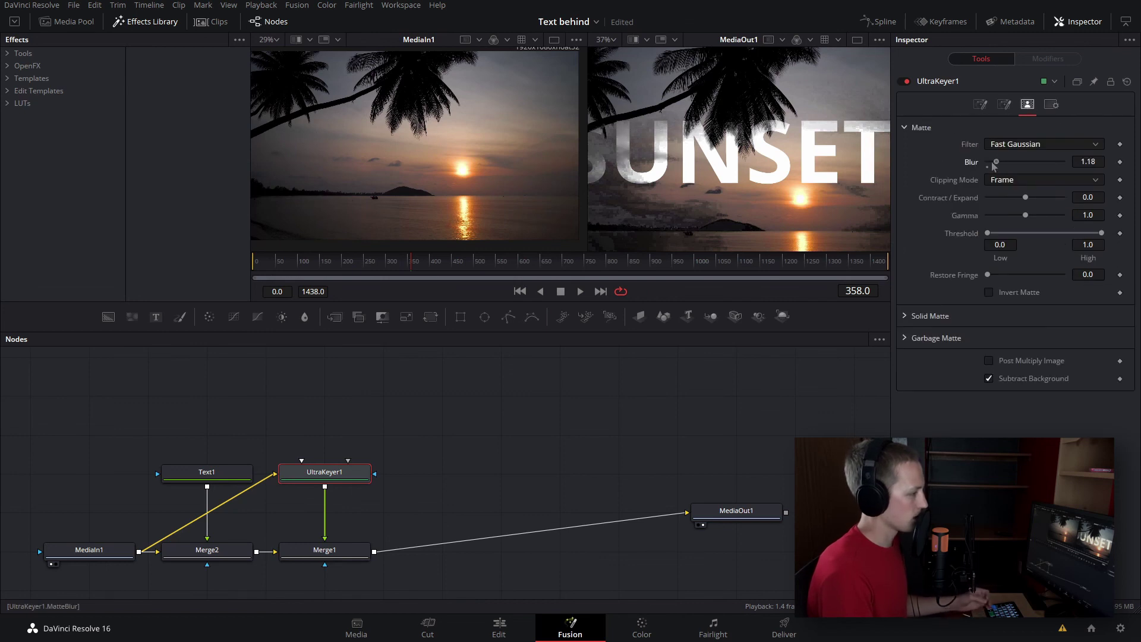
mouse_move(1025, 197)
mouse_down()
mouse_move(1043, 199)
mouse_move(977, 203)
mouse_move(1015, 198)
mouse_up()
drag(987, 233, 947, 240)
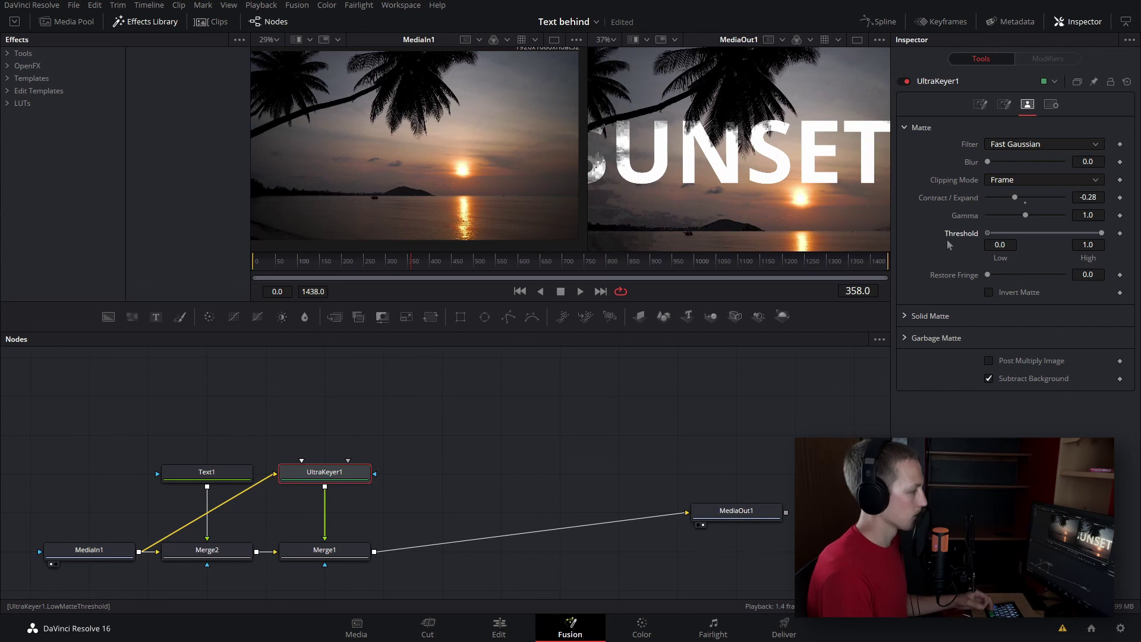
Undo the matte adjustment, the sky color pick and the addition of the Ultra Keyer node.
key(ctrl+z)
key(ctrl+z)
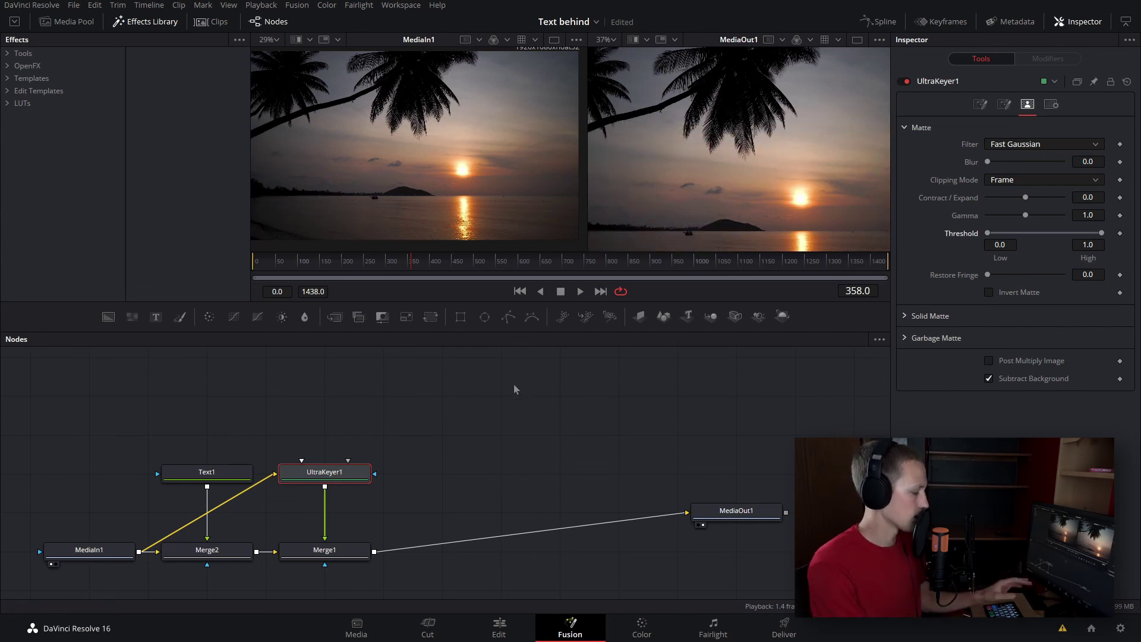
key(ctrl+z)
key(ctrl+z)
click(443, 410)
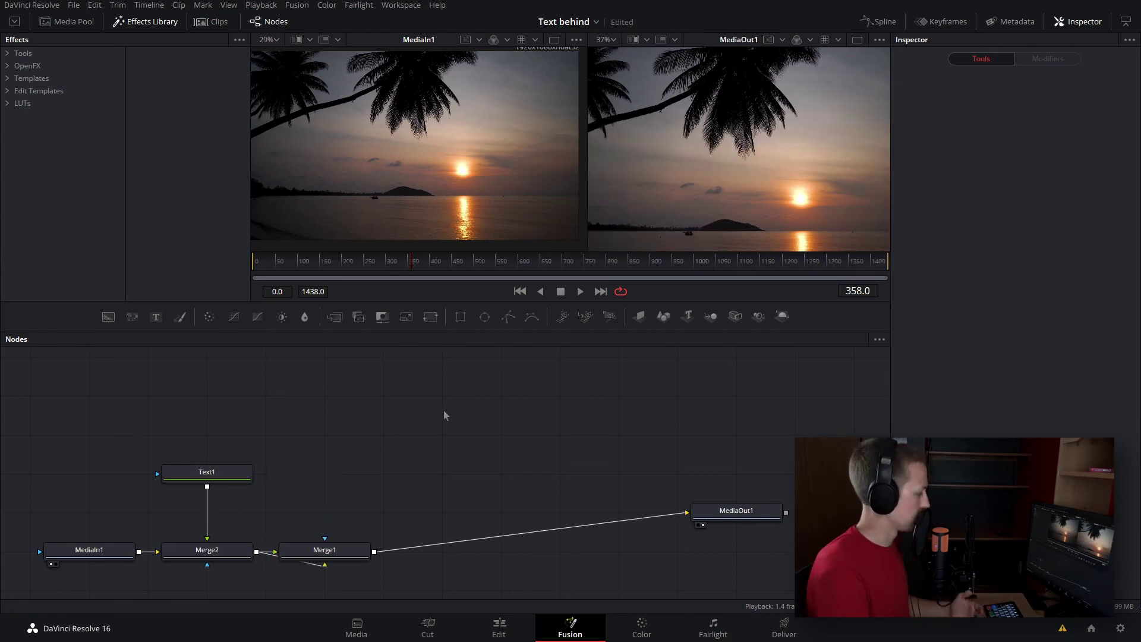